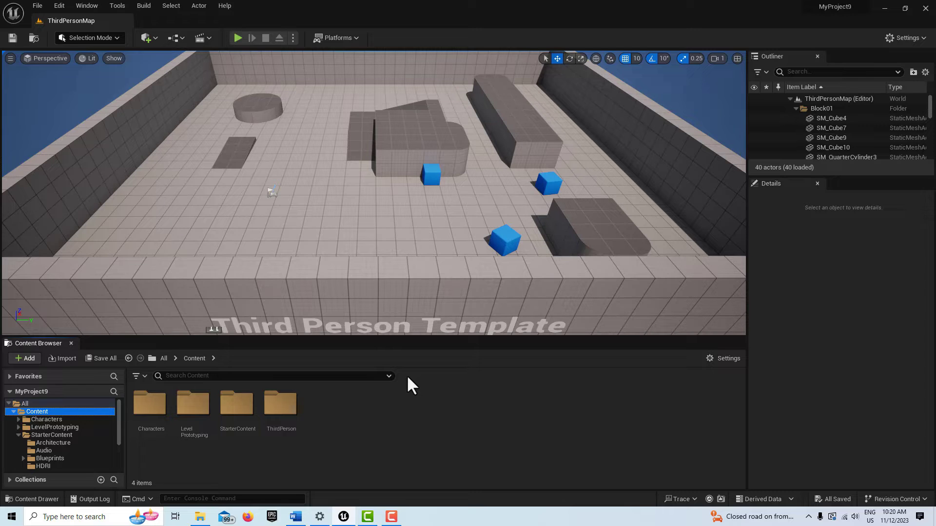
# Step: Create an Actor Blueprint named NewBlueprint and open it docked in the main editor
pyautogui.rightClick(344, 405)
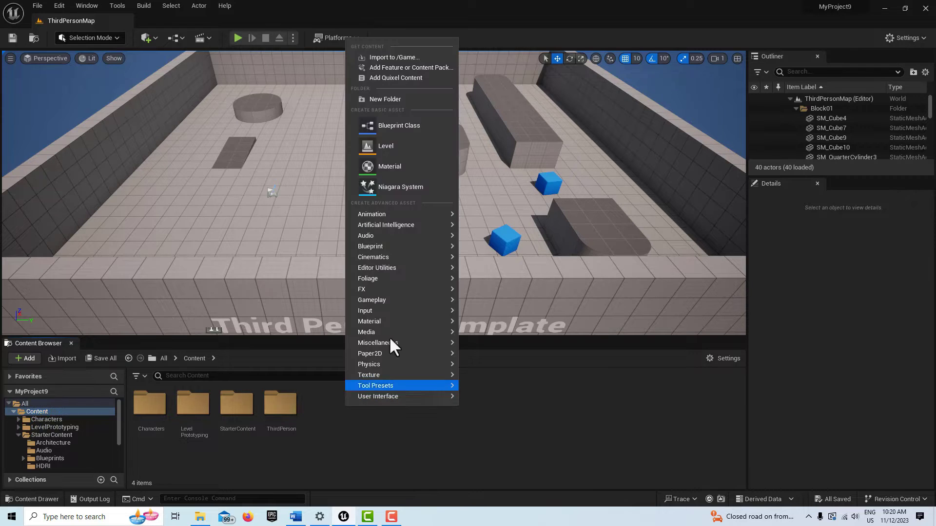
pyautogui.click(411, 127)
pyautogui.click(363, 185)
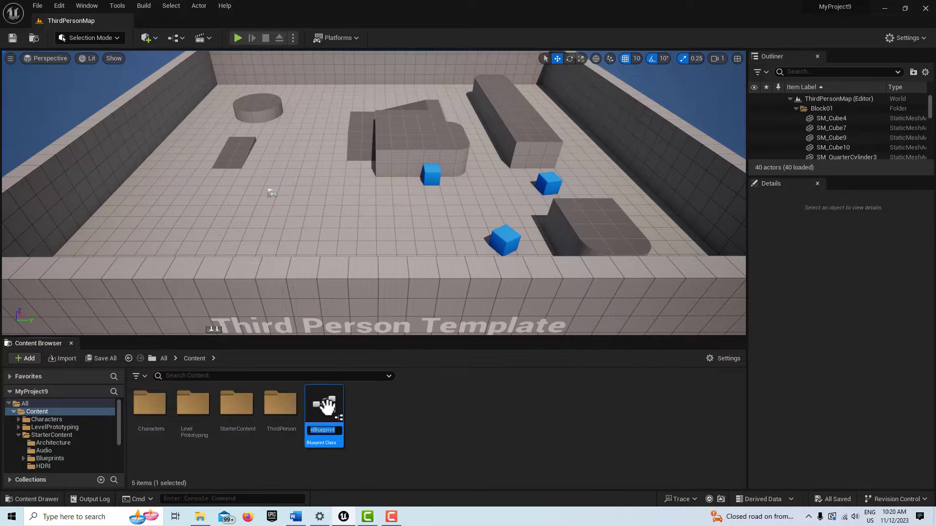
pyautogui.press('Return')
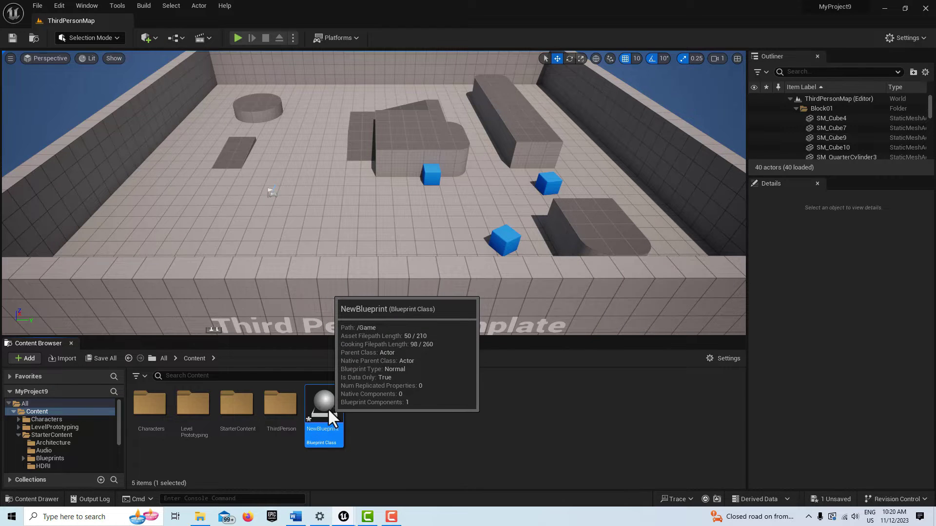
pyautogui.doubleClick(325, 407)
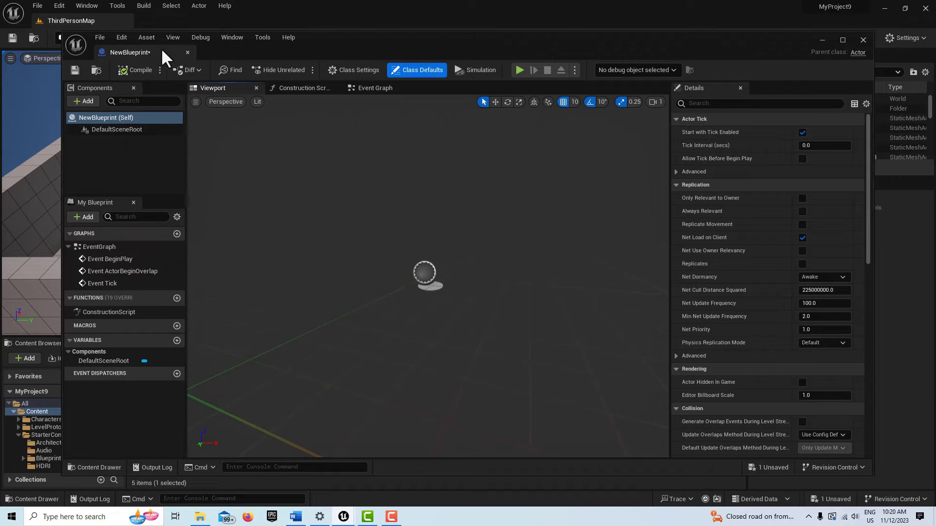
pyautogui.moveTo(161, 48); pyautogui.dragTo(195, 23)
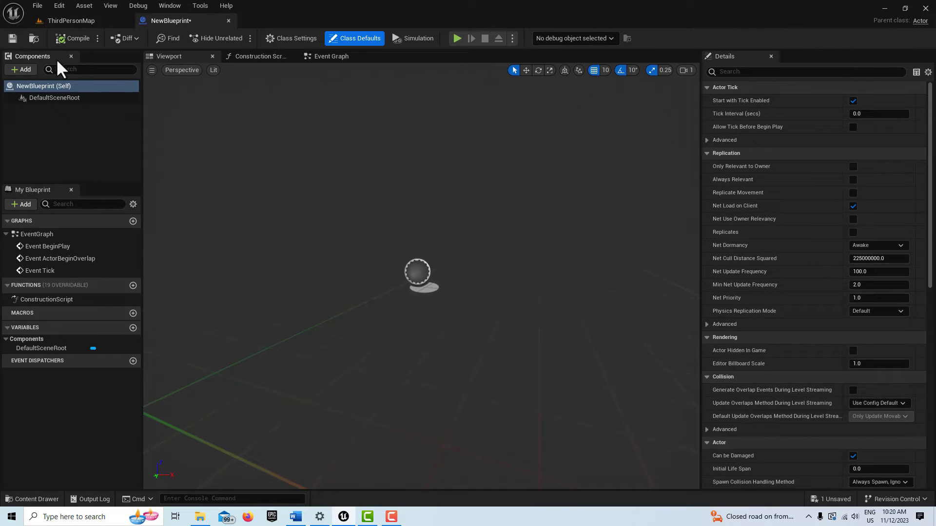
# Step: Add a Static Mesh component using ArcadeEditorSphere, then compile and save NewBlueprint
pyautogui.click(16, 69)
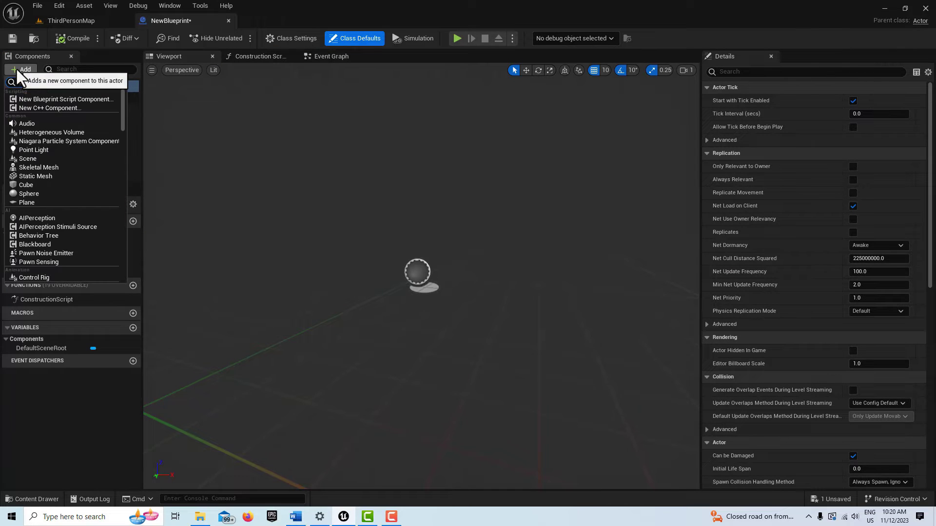
pyautogui.click(38, 176)
pyautogui.click(894, 260)
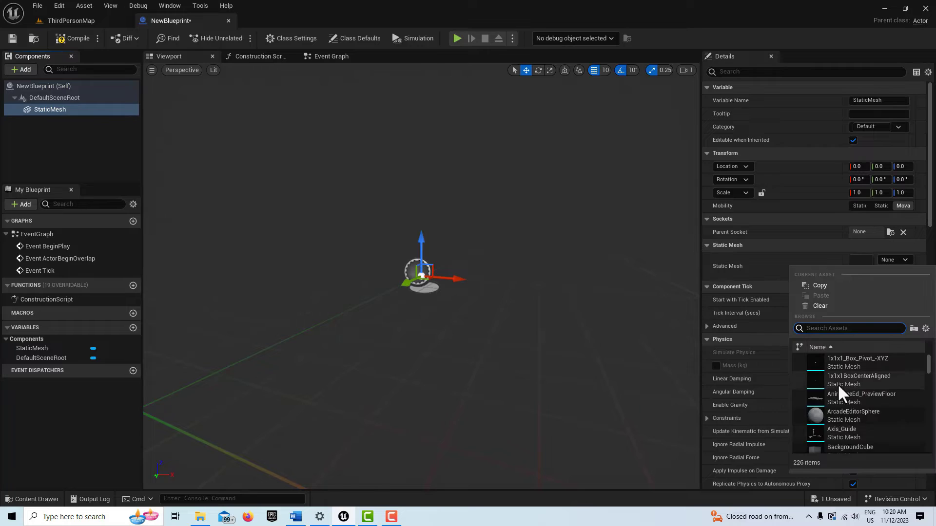
pyautogui.click(840, 413)
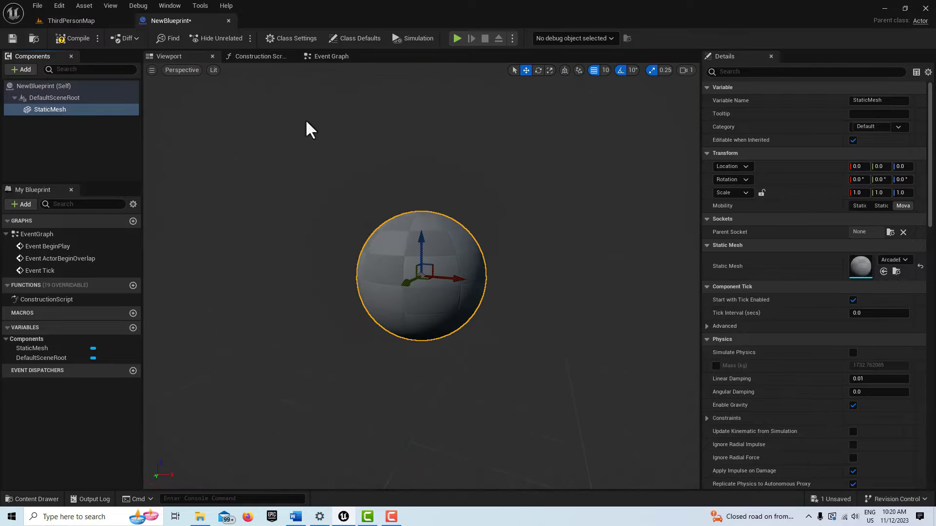
pyautogui.click(69, 38)
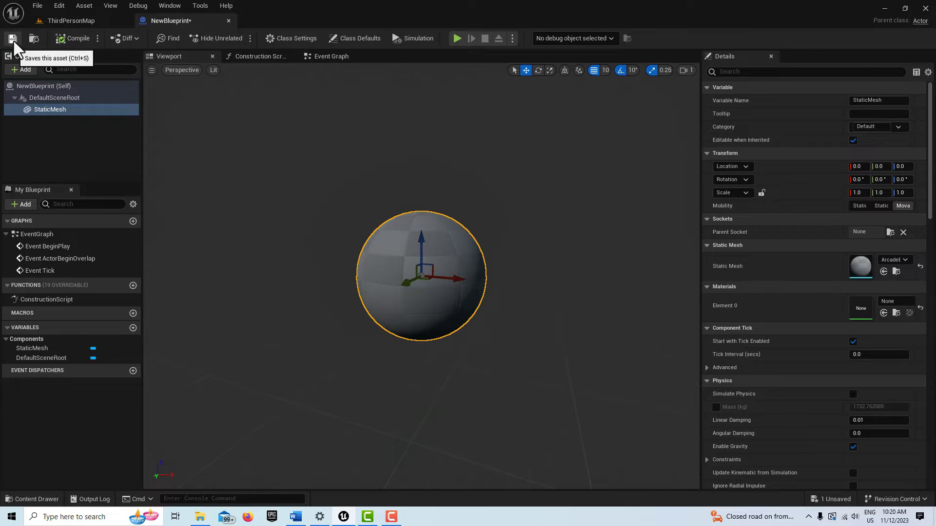
pyautogui.click(12, 39)
pyautogui.click(66, 20)
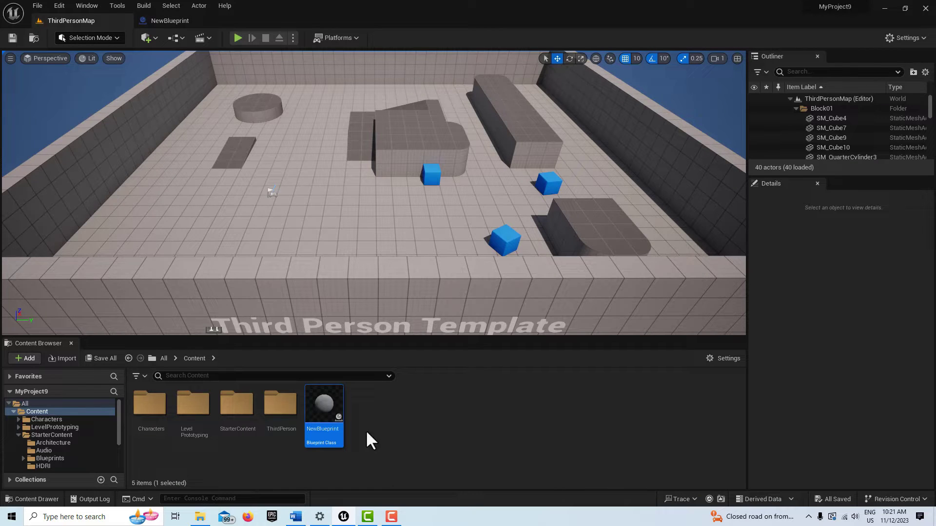
# Step: Place a NewBlueprint sphere in the level, then create NewLevelSequence and open it in Sequencer
pyautogui.moveTo(324, 418); pyautogui.dragTo(316, 117)
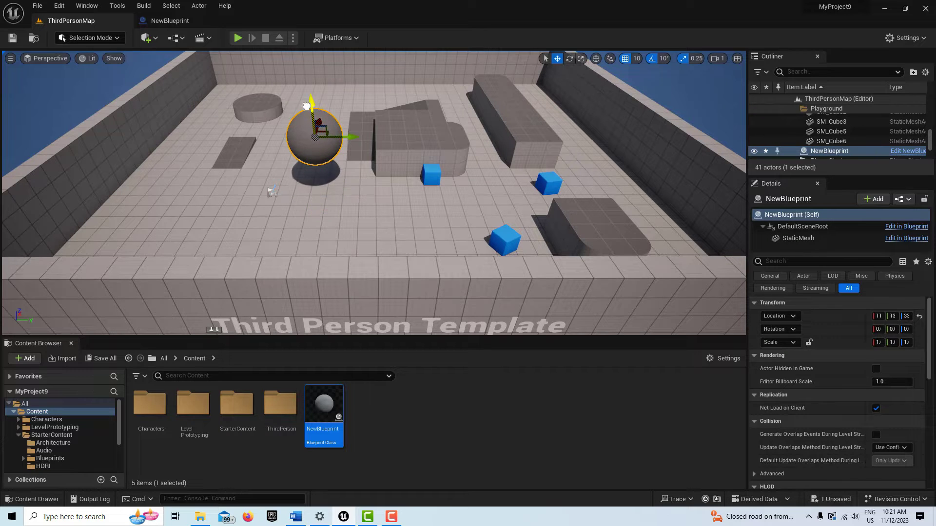
pyautogui.rightClick(390, 418)
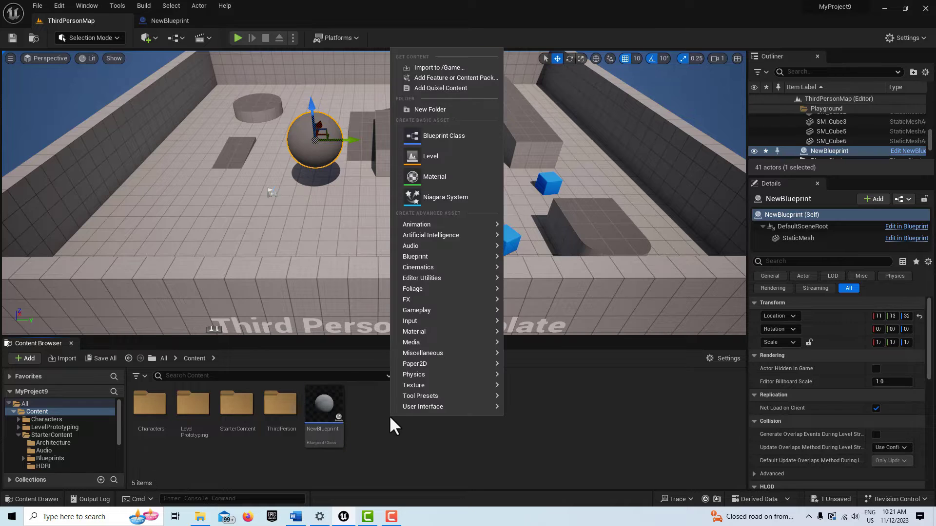
pyautogui.moveTo(453, 278)
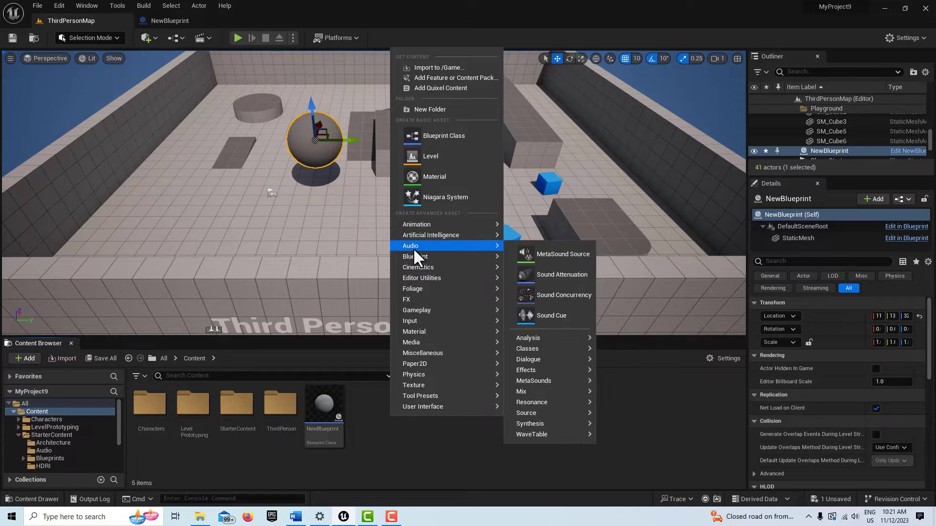
pyautogui.moveTo(476, 256)
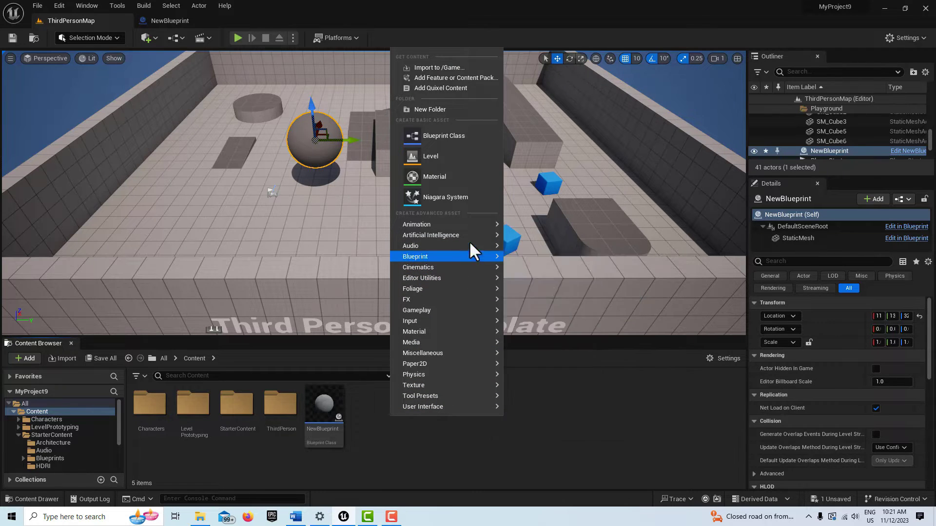
pyautogui.click(564, 299)
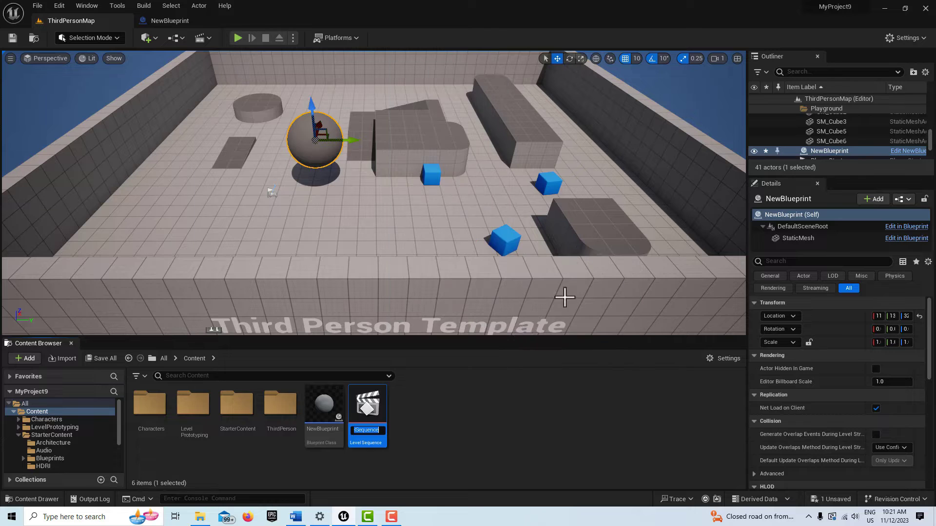
pyautogui.doubleClick(379, 402)
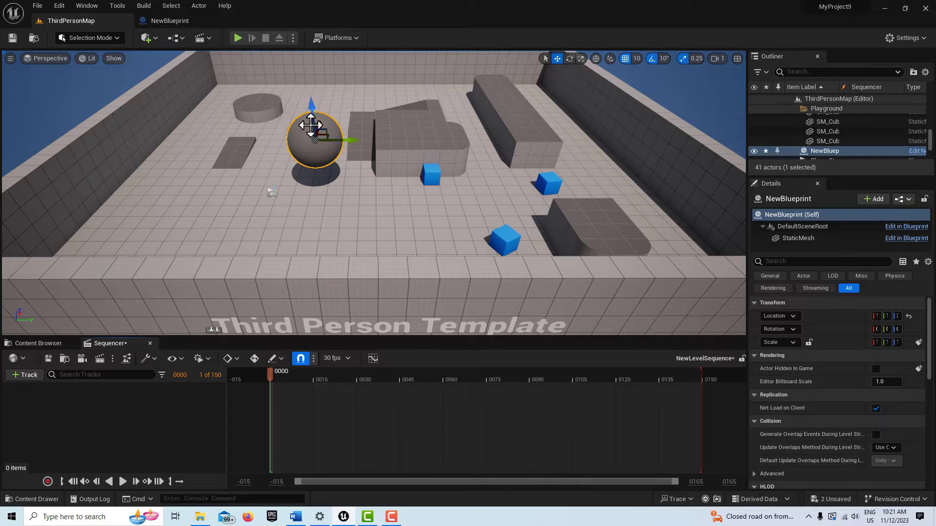
# Step: Add the placed NewBlueprint actor to the Level Sequence as a track
pyautogui.click(22, 374)
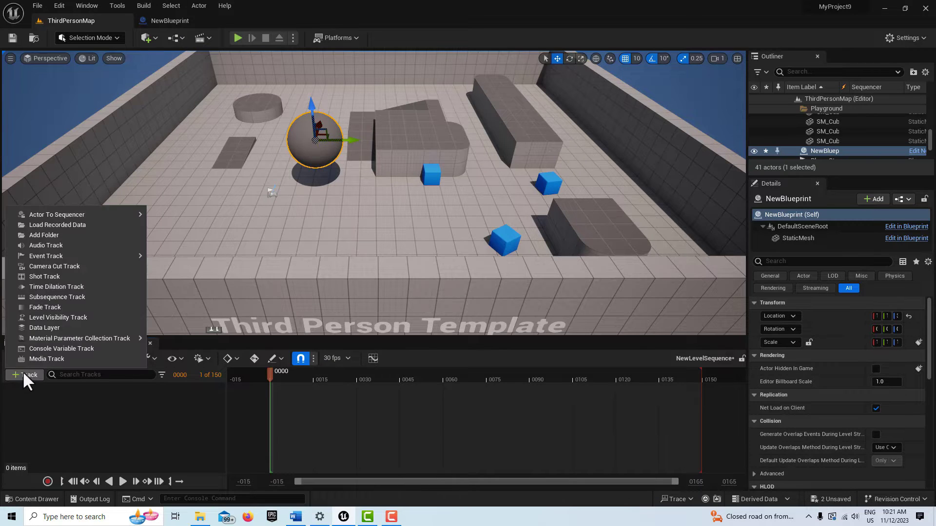
pyautogui.moveTo(113, 213)
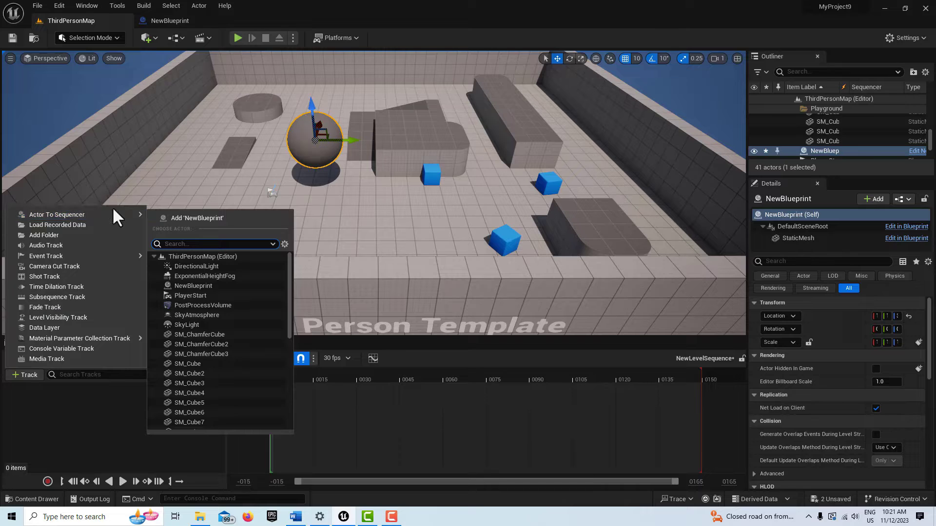
pyautogui.click(190, 216)
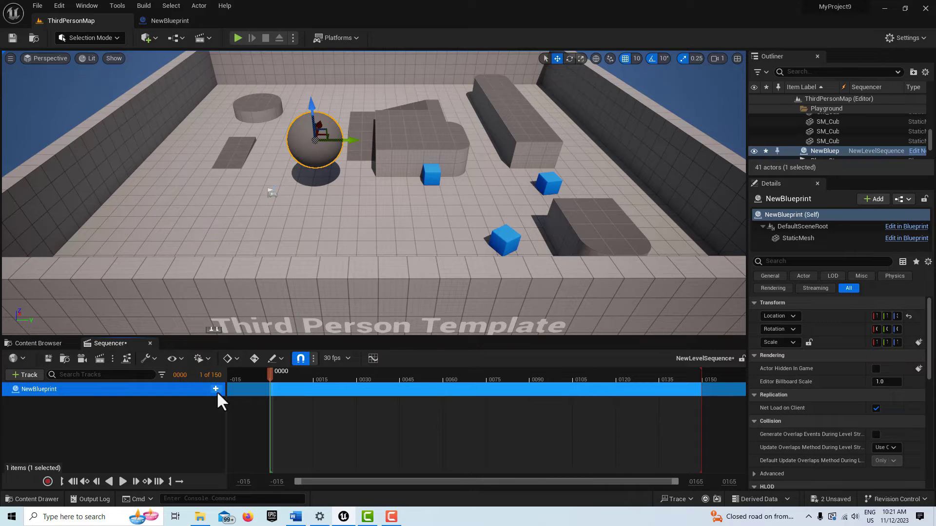
# Step: Give NewBlueprint an Event Trigger track and open its Director Blueprint event graph
pyautogui.click(216, 389)
pyautogui.moveTo(281, 291)
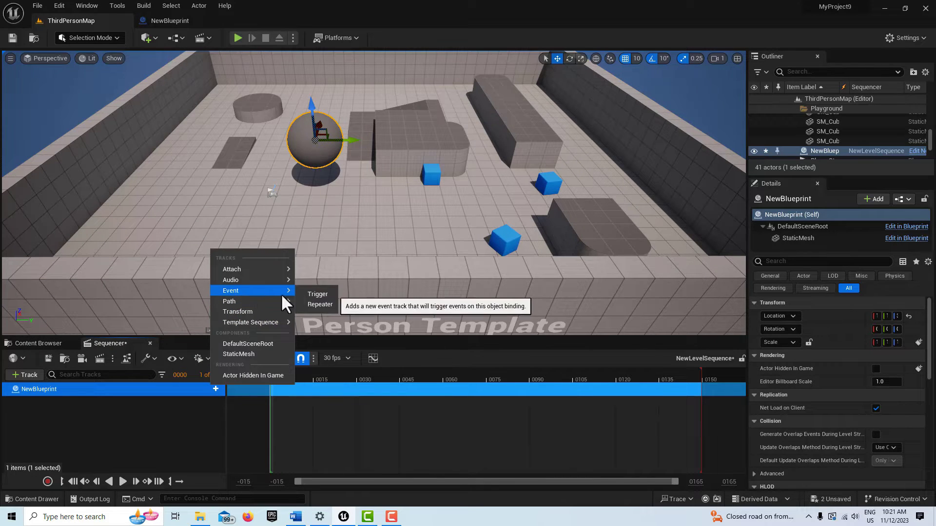
pyautogui.click(325, 295)
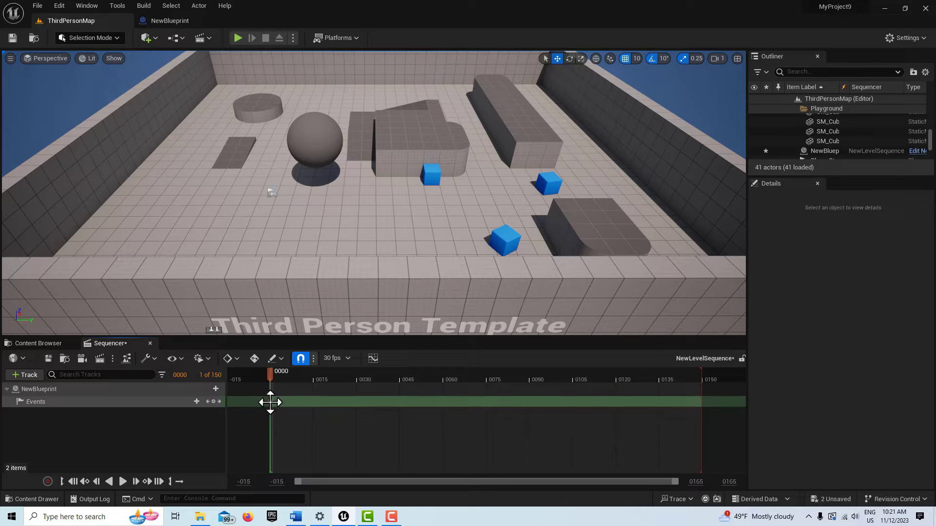
pyautogui.doubleClick(270, 402)
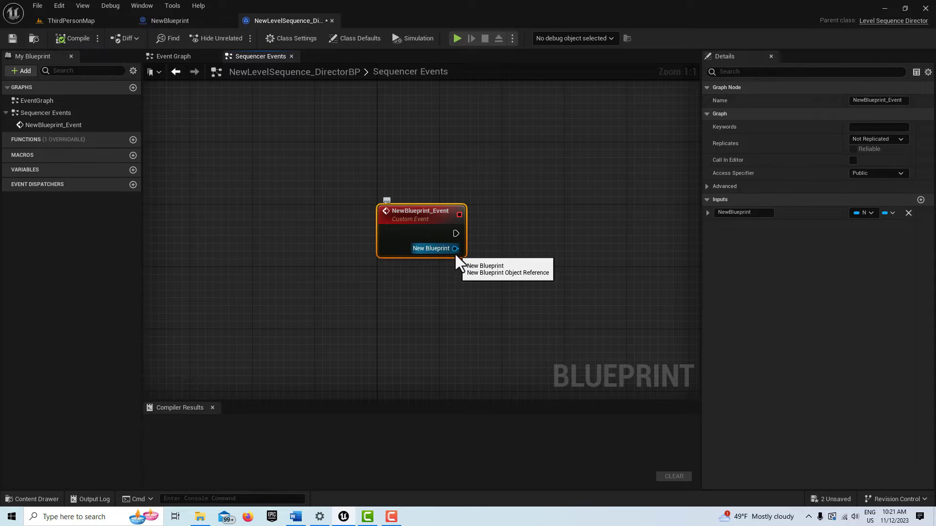
# Step: Move the NewBlueprint_Event node up and left, then view NewBlueprint's editor
pyautogui.moveTo(410, 211); pyautogui.dragTo(340, 187)
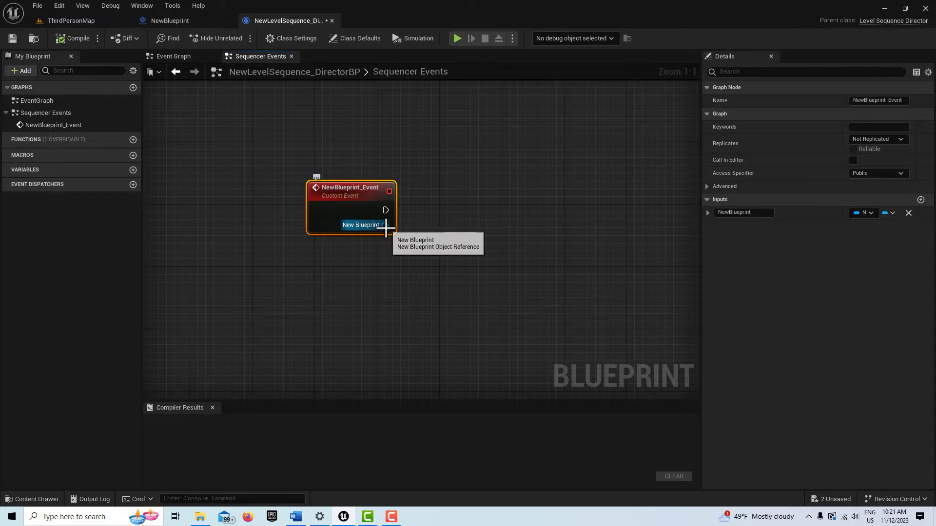
pyautogui.click(191, 20)
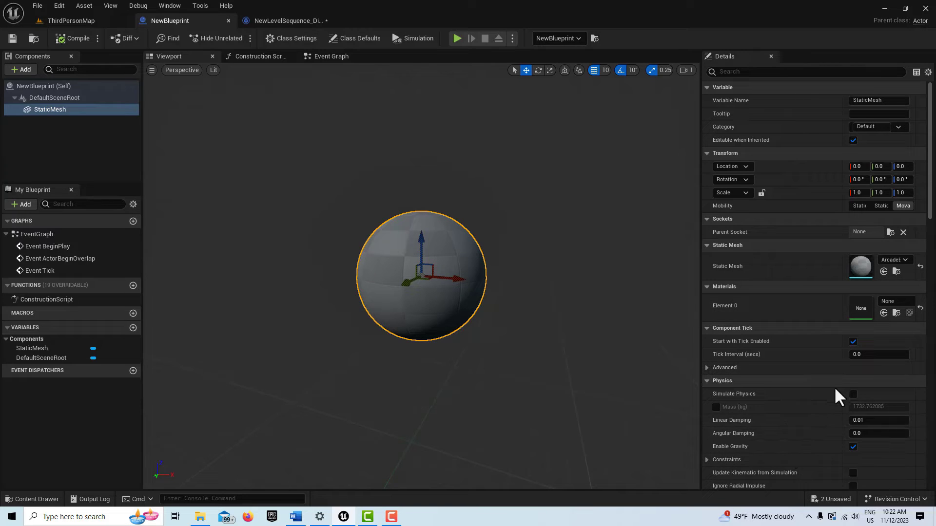
# Step: From the New Blueprint pin, search 'set sim' and add Set Simulate Physics for the Static Mesh
pyautogui.click(281, 20)
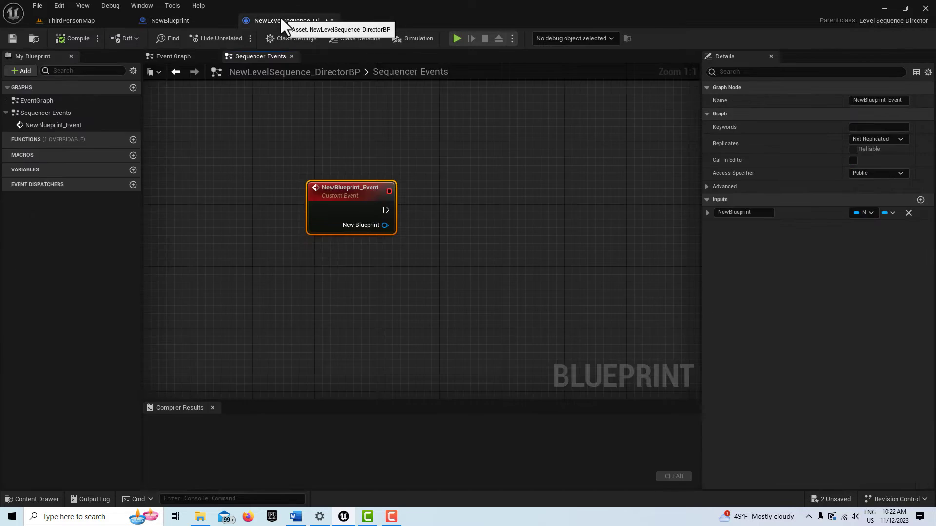
pyautogui.moveTo(384, 225); pyautogui.dragTo(441, 238)
pyautogui.click(472, 325)
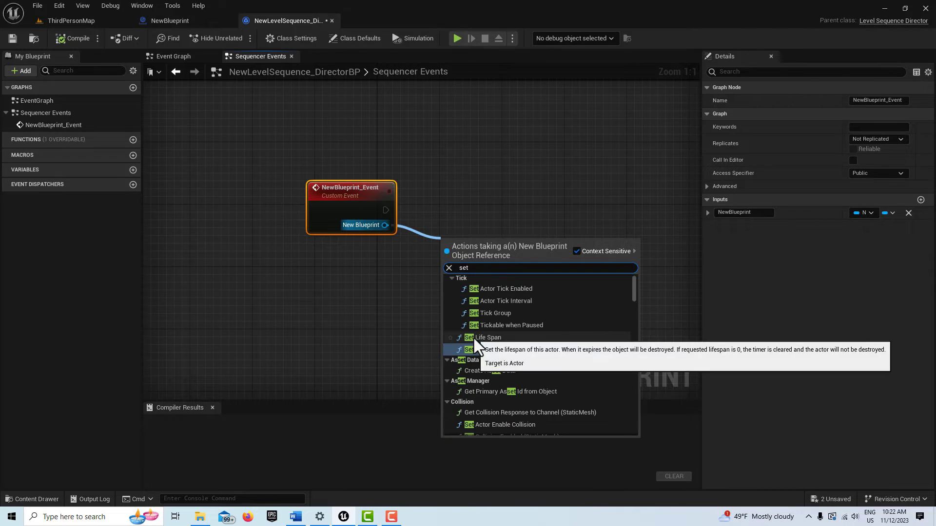
pyautogui.write('set sim')
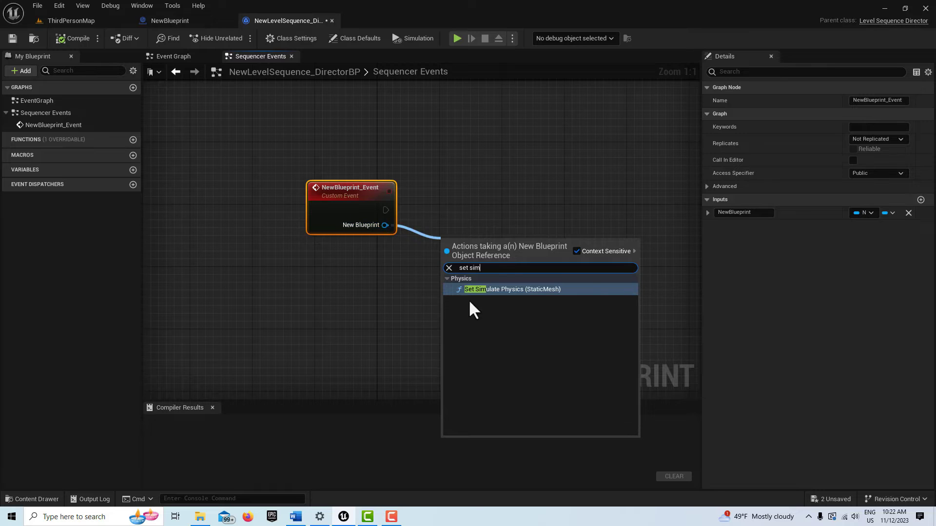
pyautogui.click(492, 290)
# Step: Wire the event's execution into Set Simulate Physics, tick Simulate, then compile and save
pyautogui.moveTo(559, 214); pyautogui.dragTo(595, 174)
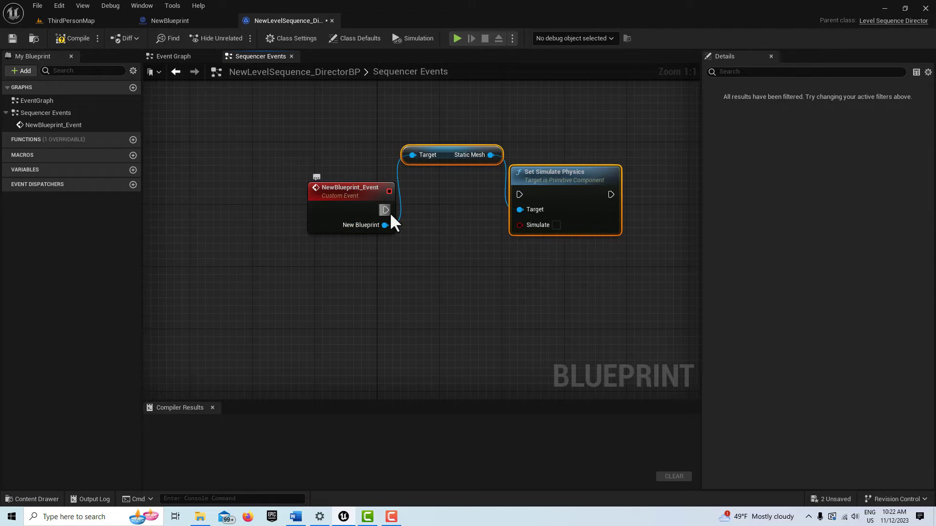
pyautogui.moveTo(385, 210); pyautogui.dragTo(520, 195)
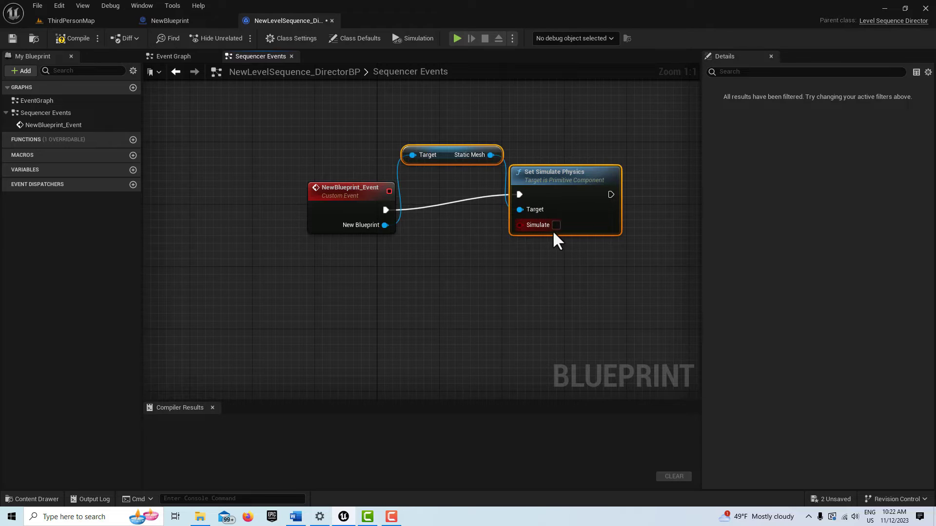
pyautogui.click(556, 225)
pyautogui.click(61, 35)
pyautogui.click(13, 38)
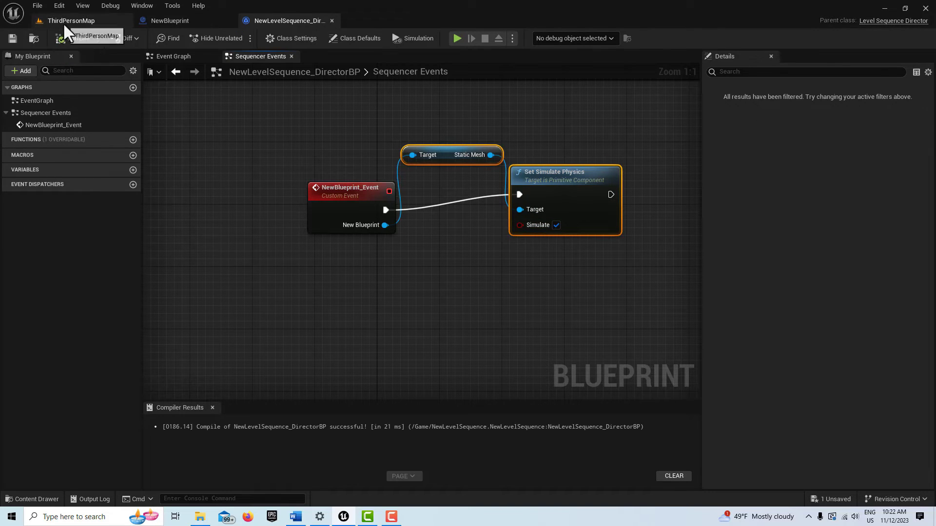
pyautogui.click(63, 23)
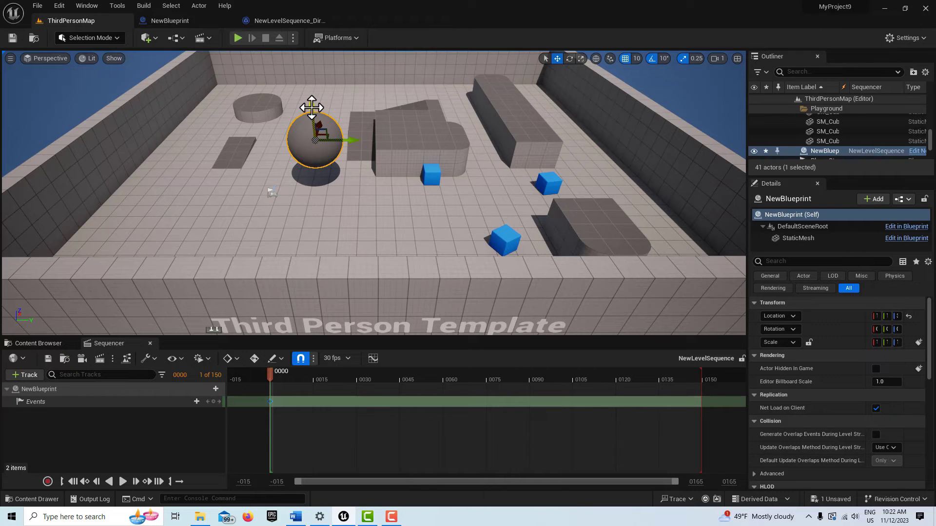
# Step: Raise the sphere higher, place NewLevelSequence with Auto Play enabled, and play-test the level
pyautogui.moveTo(338, 190); pyautogui.dragTo(336, 160, button='right')
pyautogui.moveTo(297, 186); pyautogui.dragTo(292, 90)
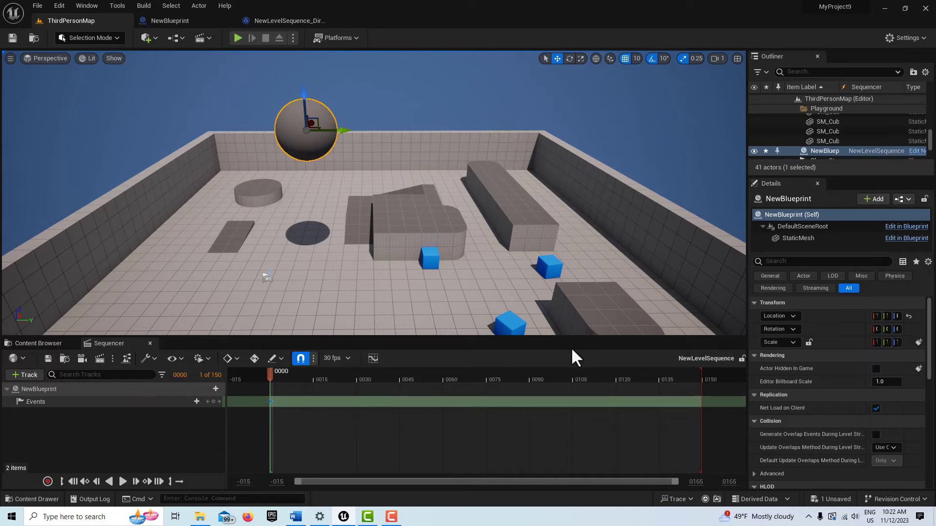
pyautogui.click(48, 342)
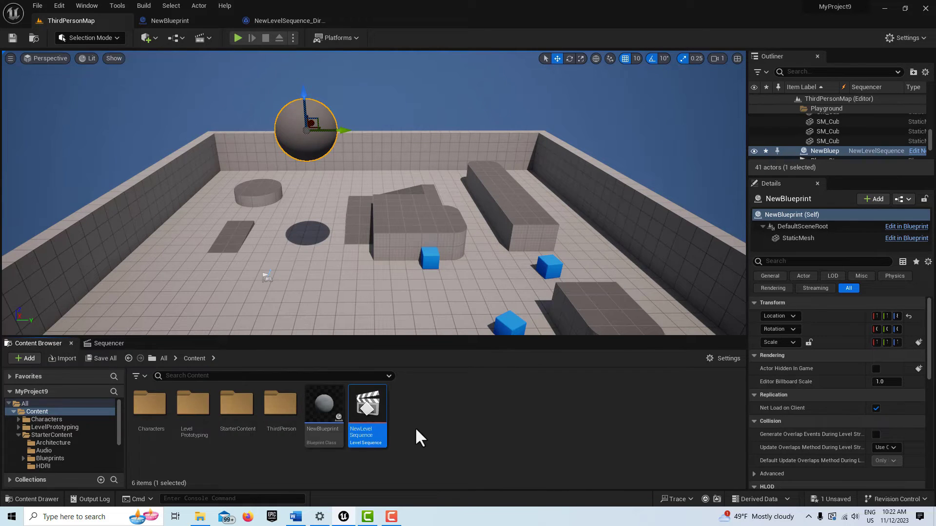
pyautogui.moveTo(366, 406); pyautogui.dragTo(412, 307)
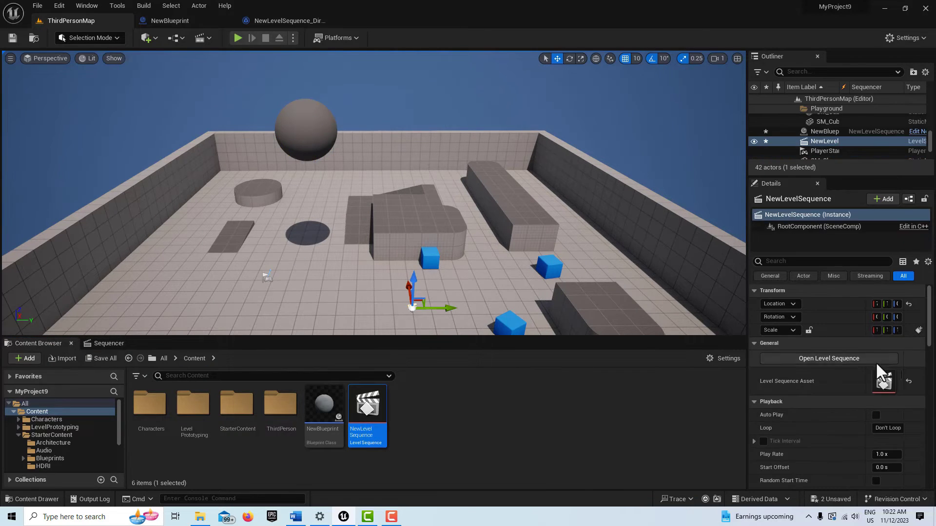
pyautogui.click(877, 415)
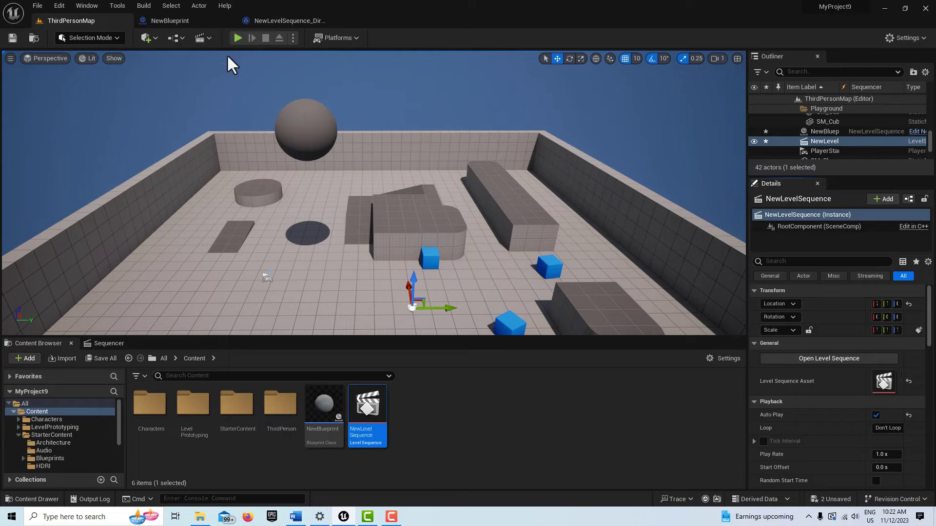
pyautogui.click(238, 37)
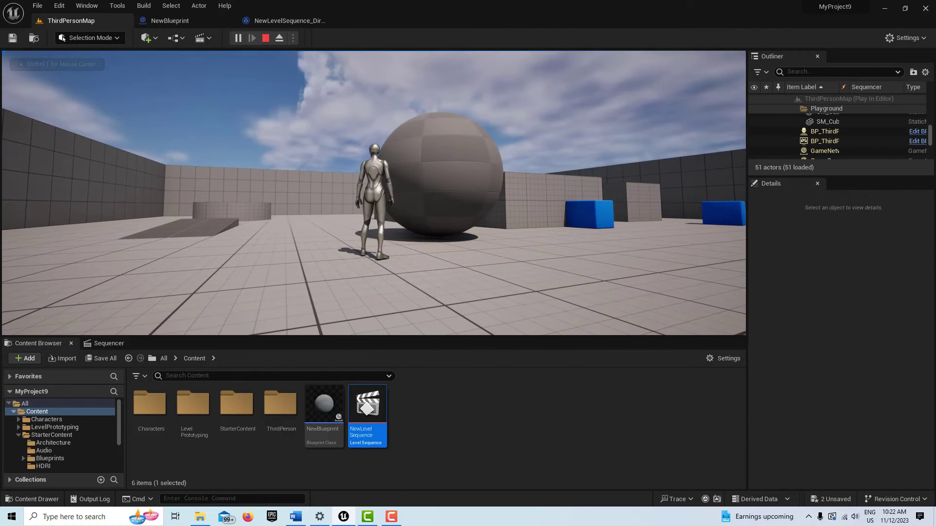
pyautogui.press('Escape')
pyautogui.scroll(-5, 580, 156)
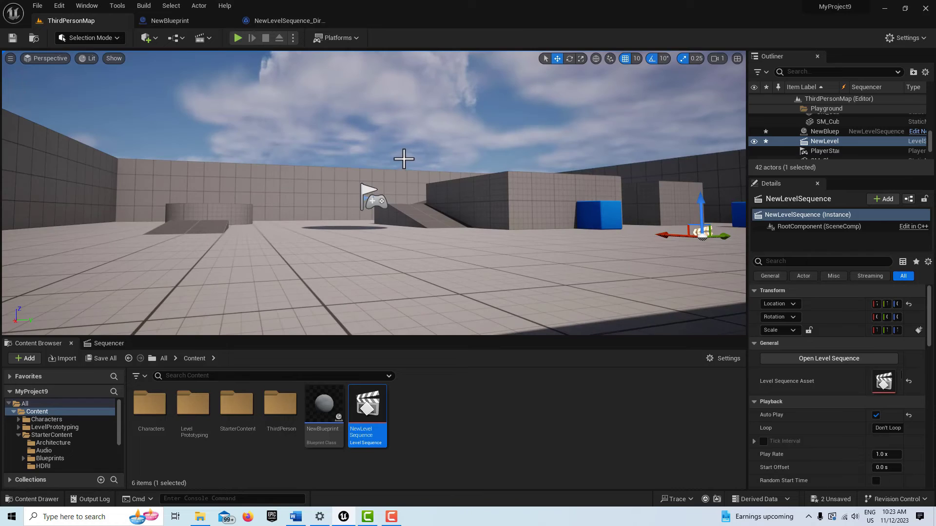
pyautogui.moveTo(404, 159); pyautogui.dragTo(404, 98, button='right')
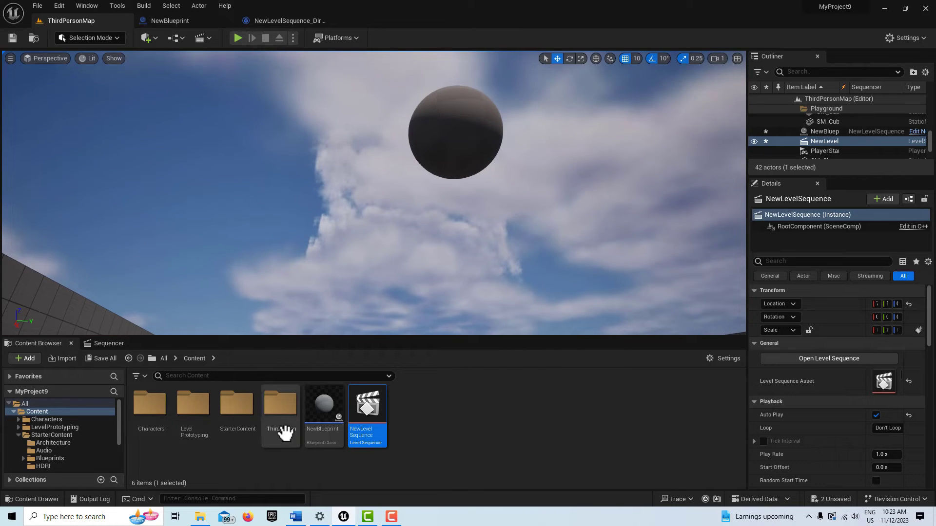
pyautogui.doubleClick(360, 396)
# Step: Move the event key to frame 31 and play-test, then shift it to frame 91 and retest
pyautogui.moveTo(270, 403); pyautogui.dragTo(360, 399)
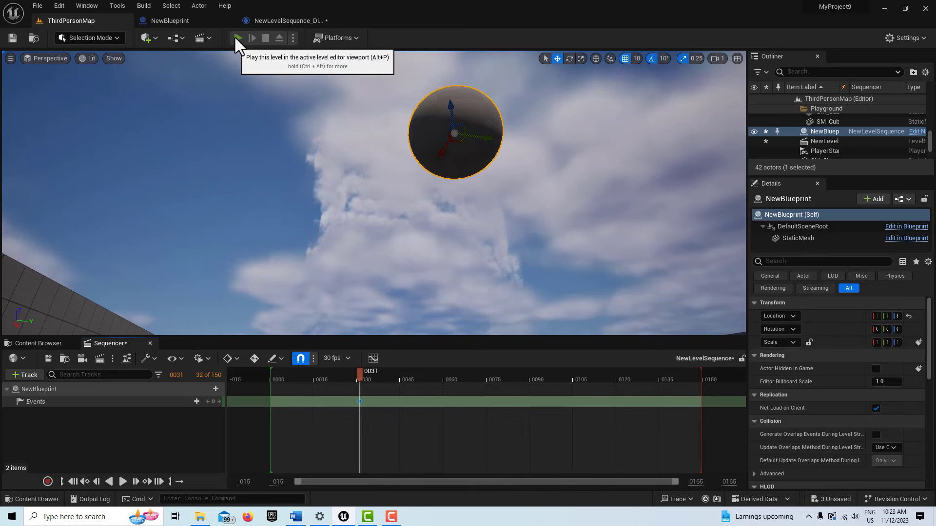
pyautogui.click(236, 38)
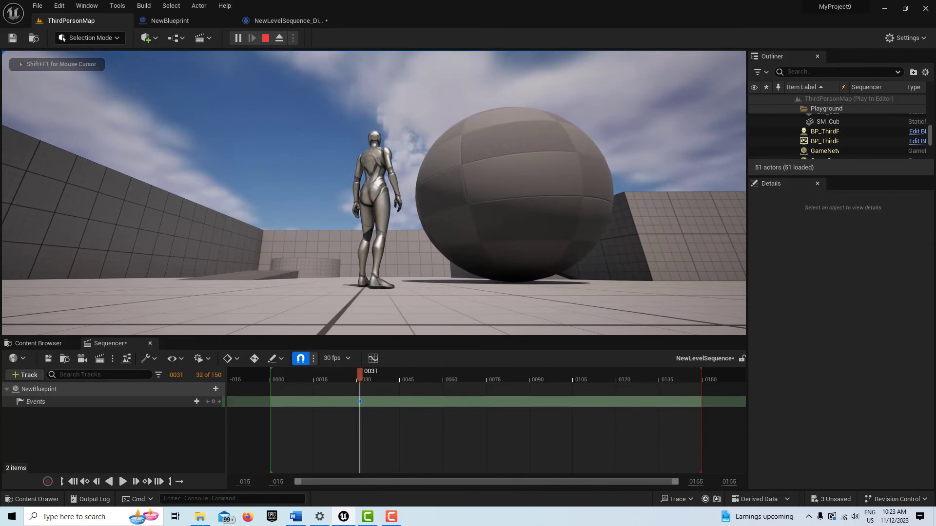
pyautogui.press('Escape')
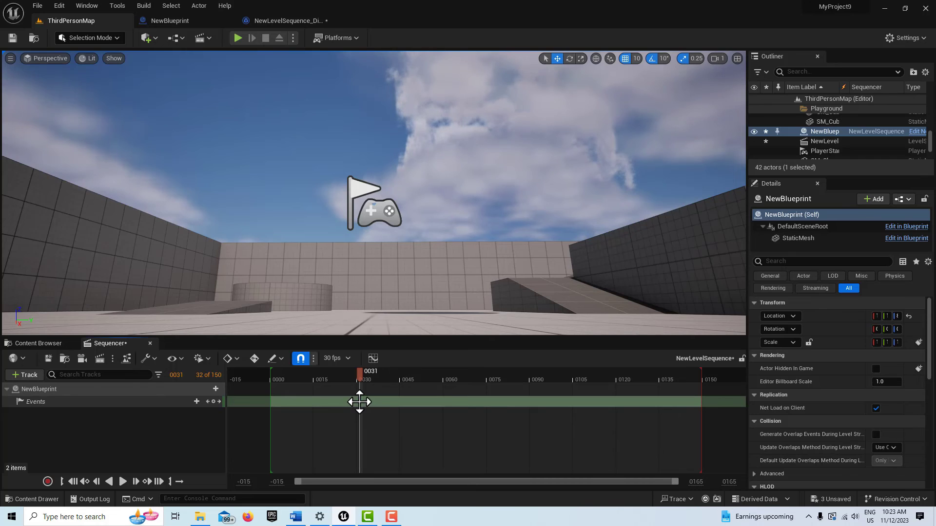
pyautogui.moveTo(360, 402); pyautogui.dragTo(532, 393)
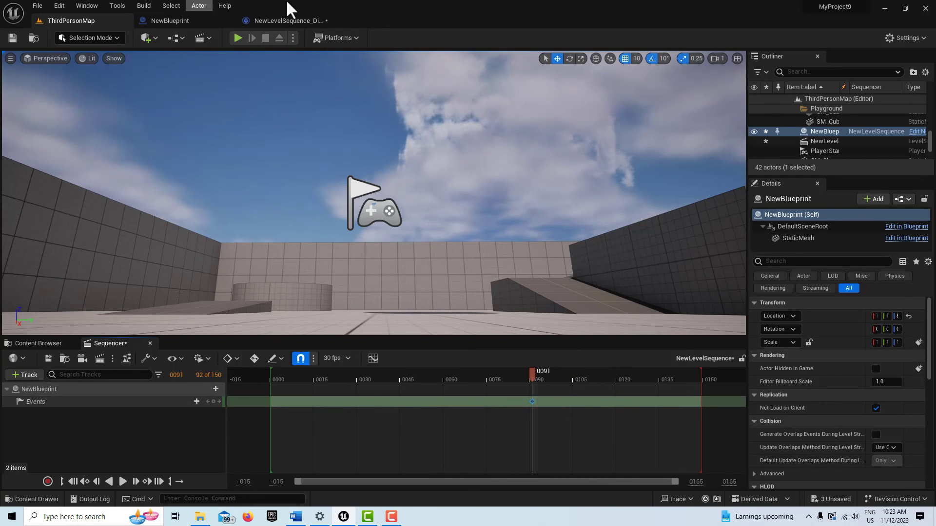
pyautogui.click(237, 38)
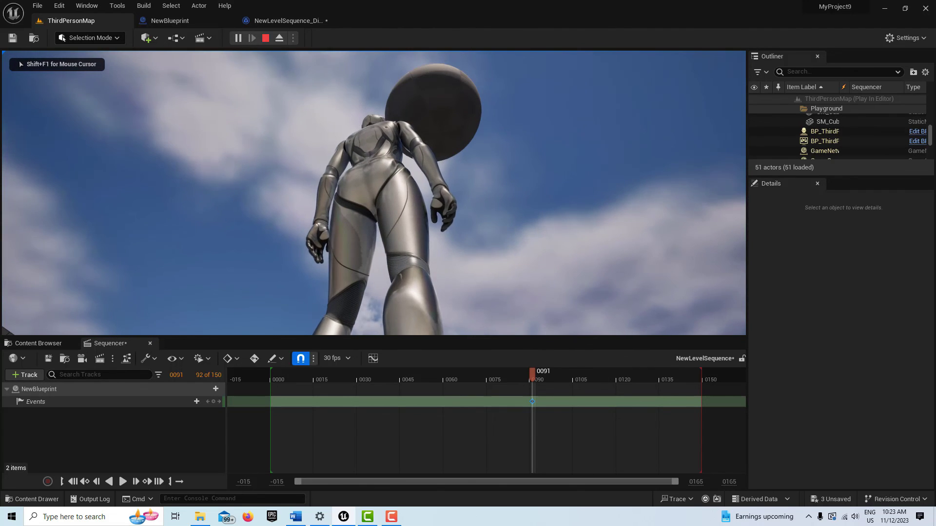